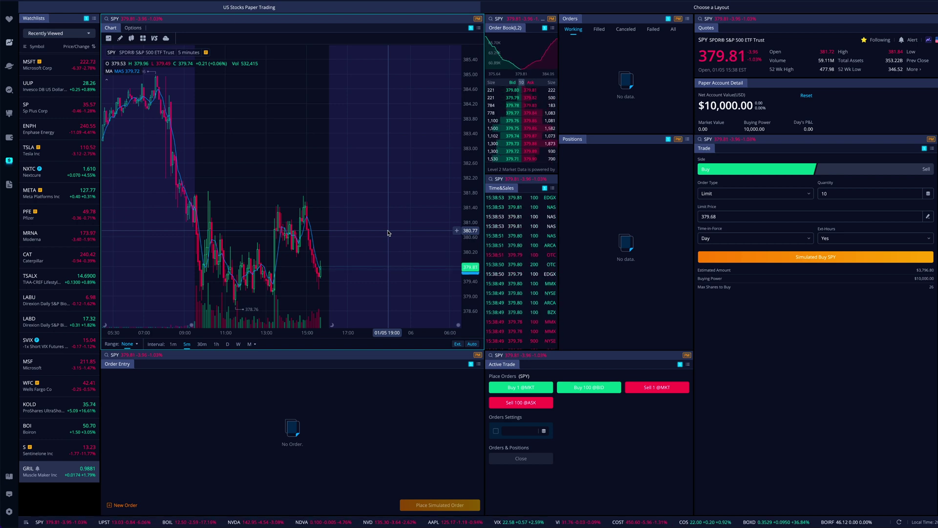
Look over GRIL's quote and chart
left_click(55, 484)
scroll(57, 482, "down", 1)
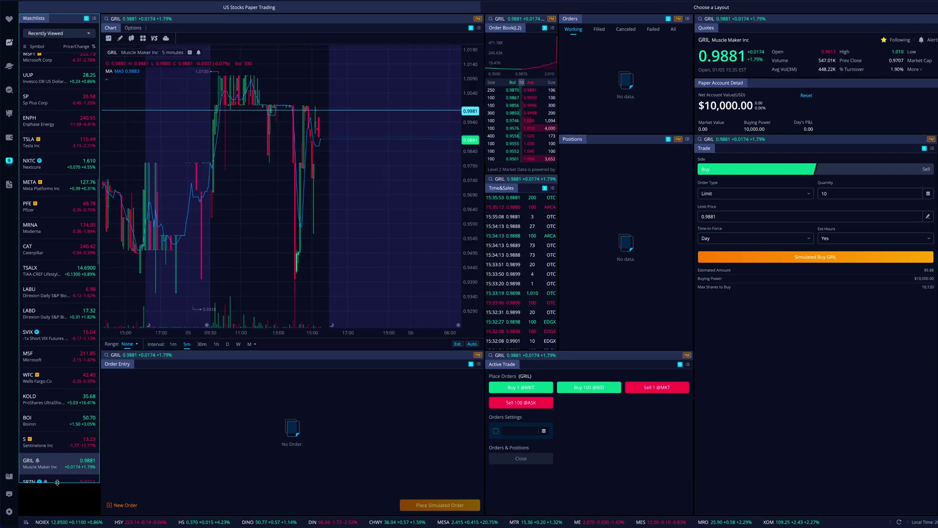
scroll(58, 244, "up", 10)
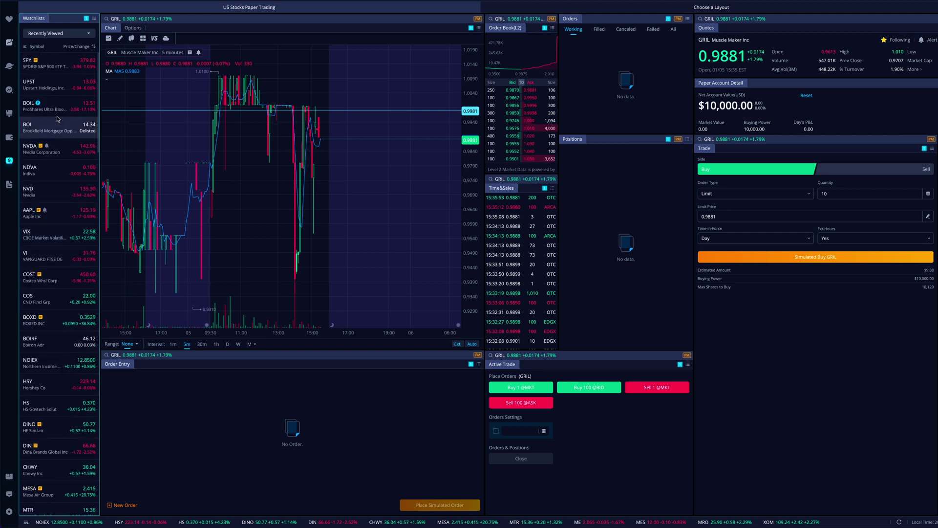
Switch all panels back to SPY and reset the paper account to a 1000000 balance
left_click(58, 66)
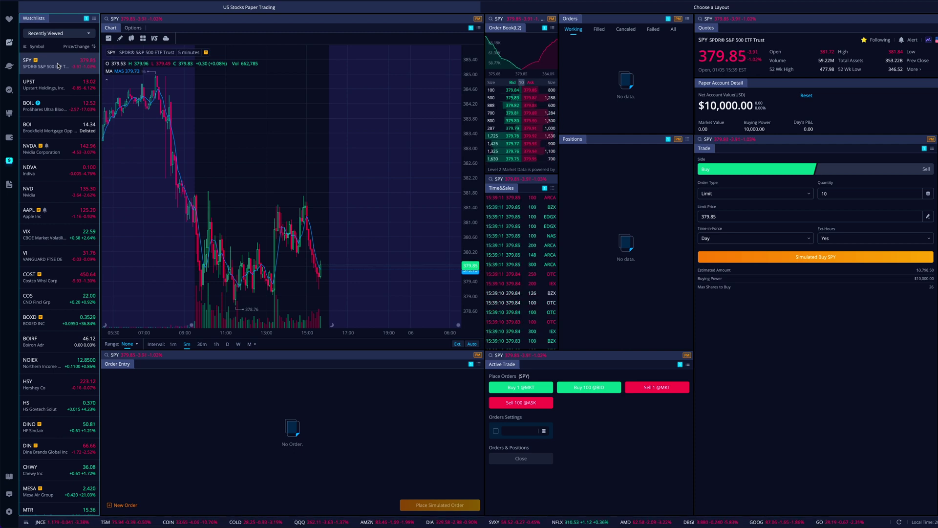
left_click(807, 96)
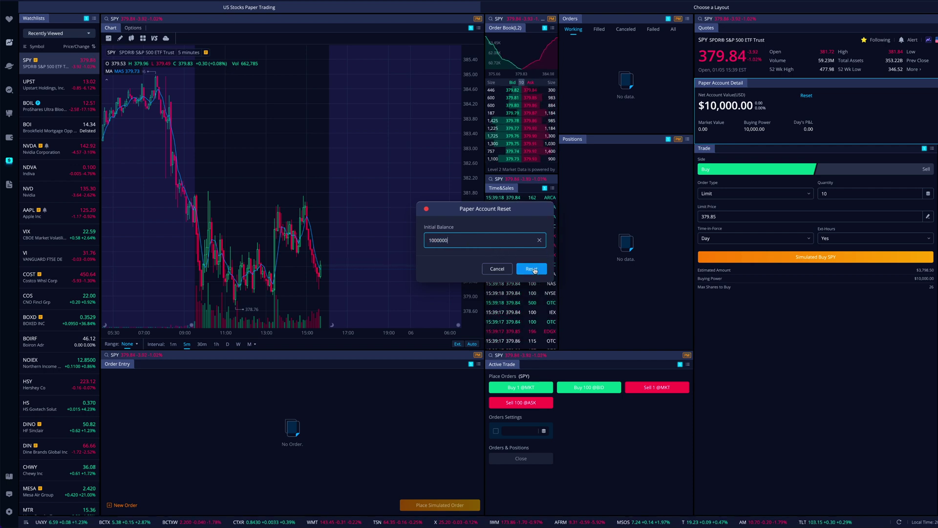
left_click(532, 269)
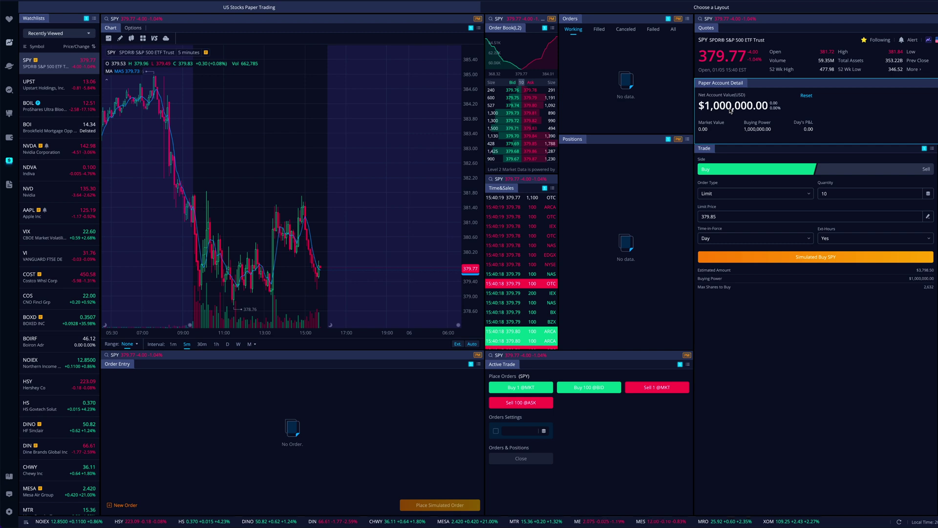
left_click(736, 10)
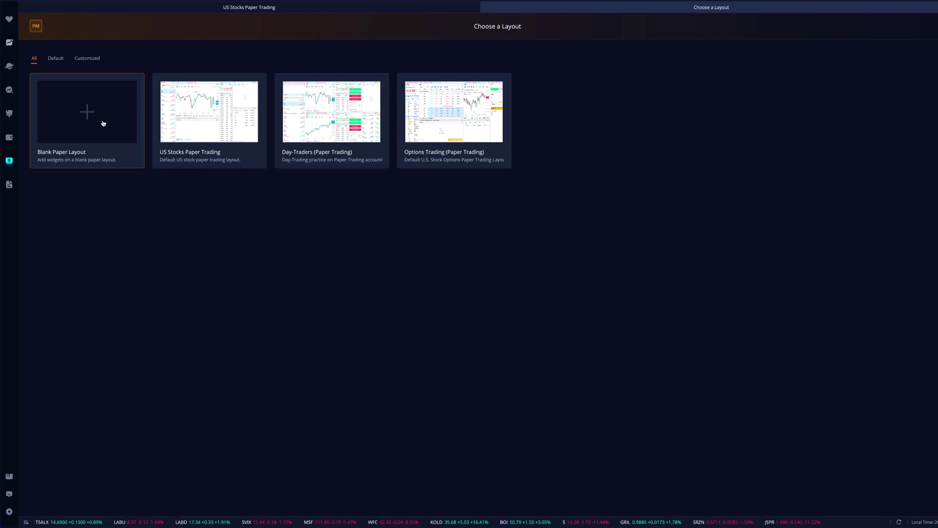
left_click(219, 8)
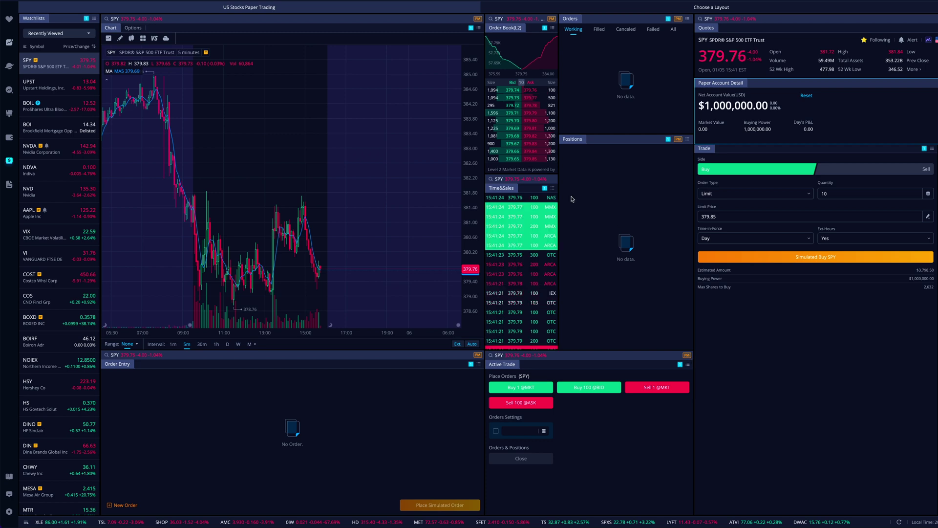
left_click(131, 28)
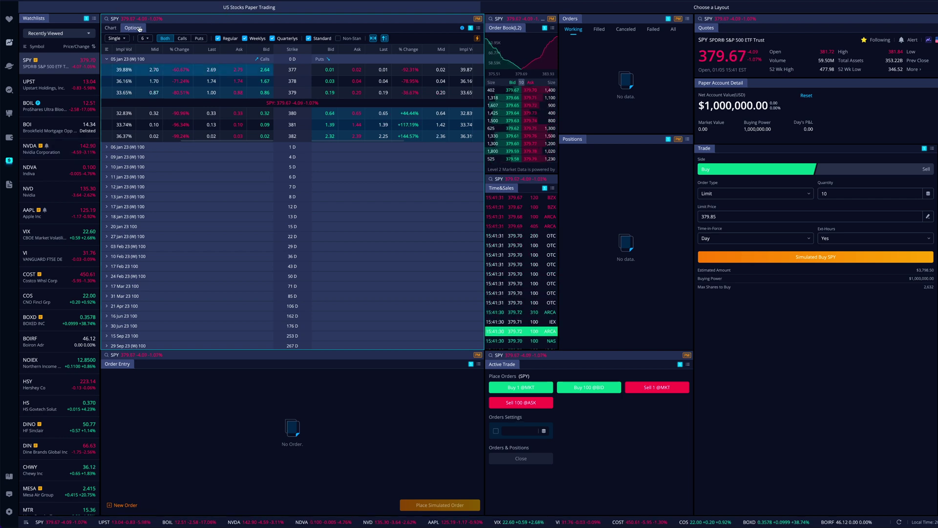
left_click_drag(133, 28, 157, 70)
left_click_drag(361, 143, 231, 28)
left_click(111, 28)
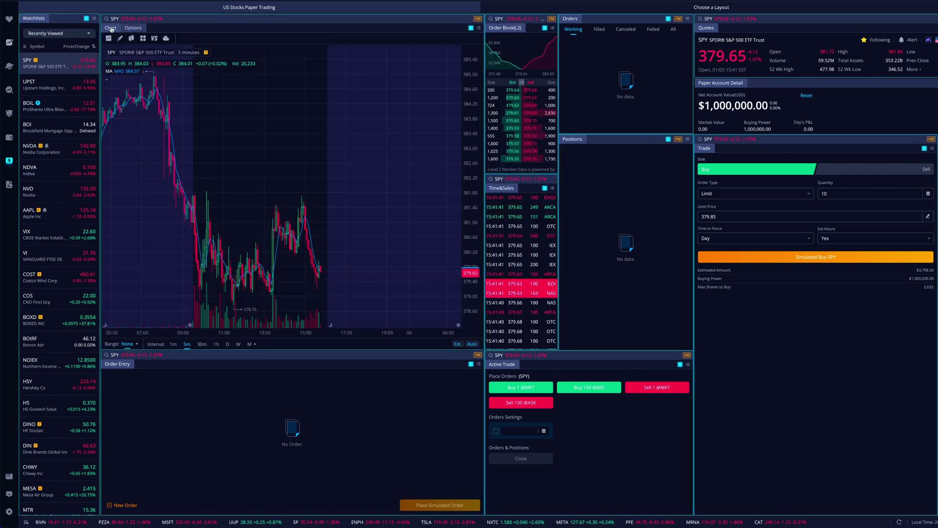
left_click(132, 28)
left_click(111, 28)
left_click(133, 28)
left_click(110, 28)
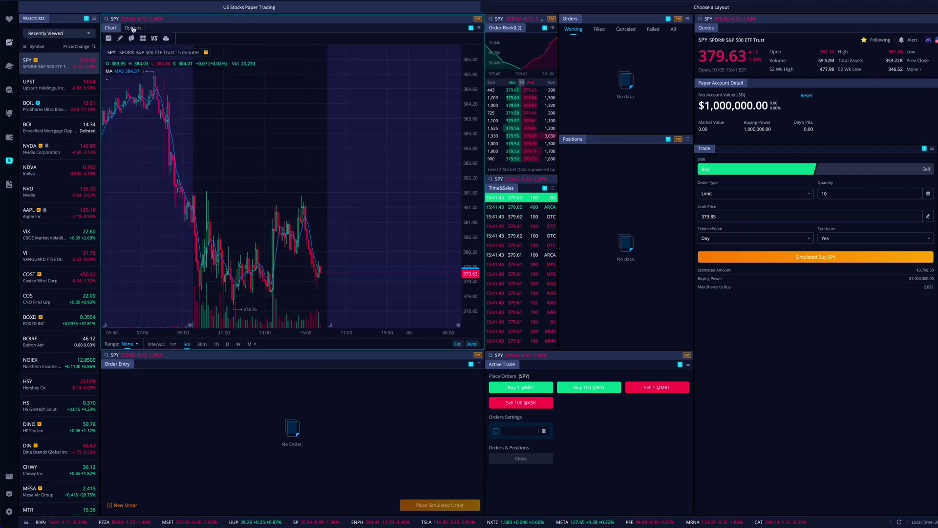
left_click(133, 28)
left_click(110, 28)
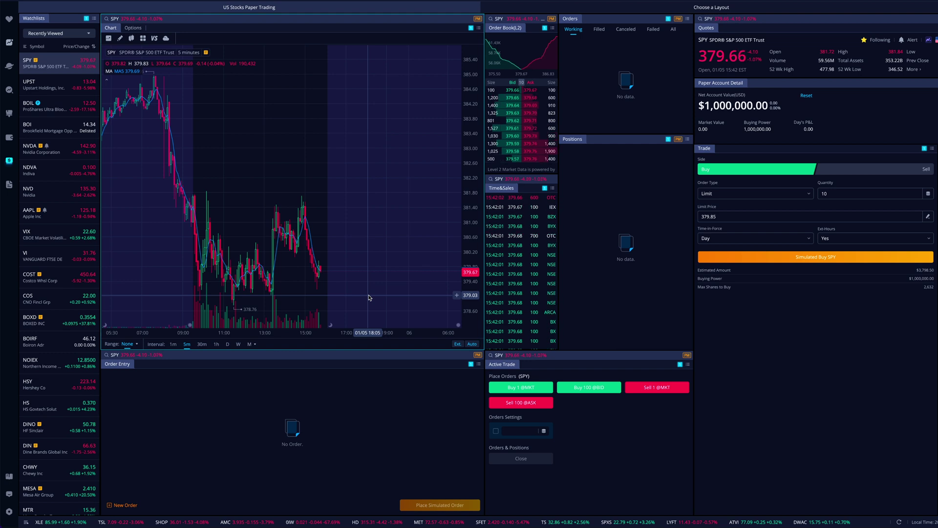
left_click(133, 28)
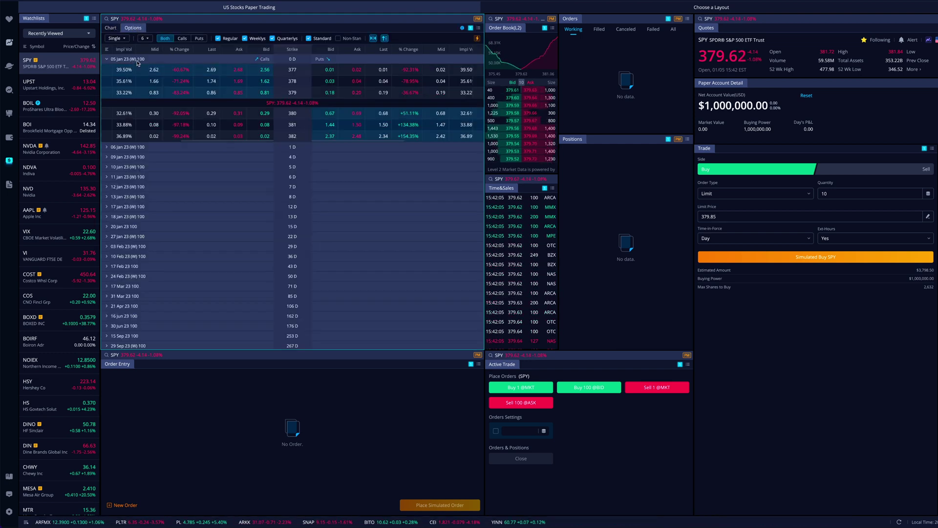
Collapse the 05 Jan 23 expiry, expand 06 Jan 23, and select the 380 strike call
left_click(106, 59)
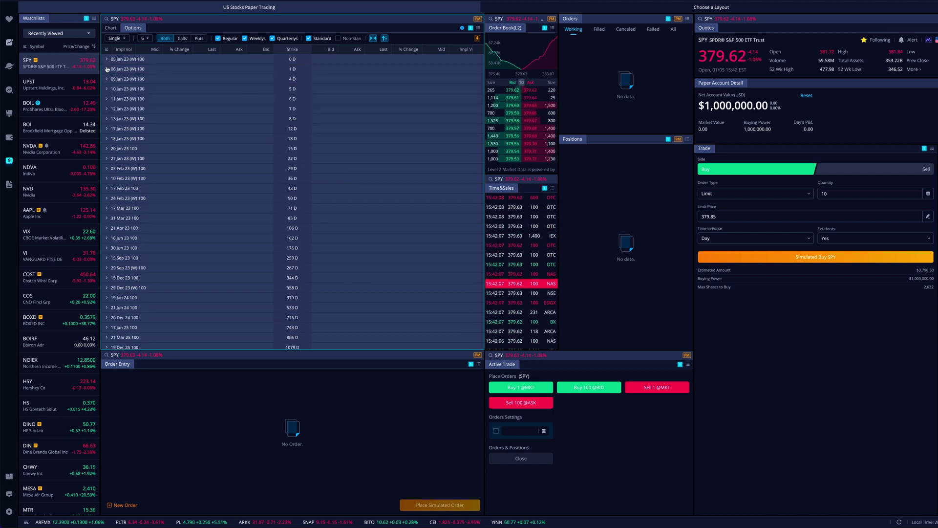
left_click(107, 68)
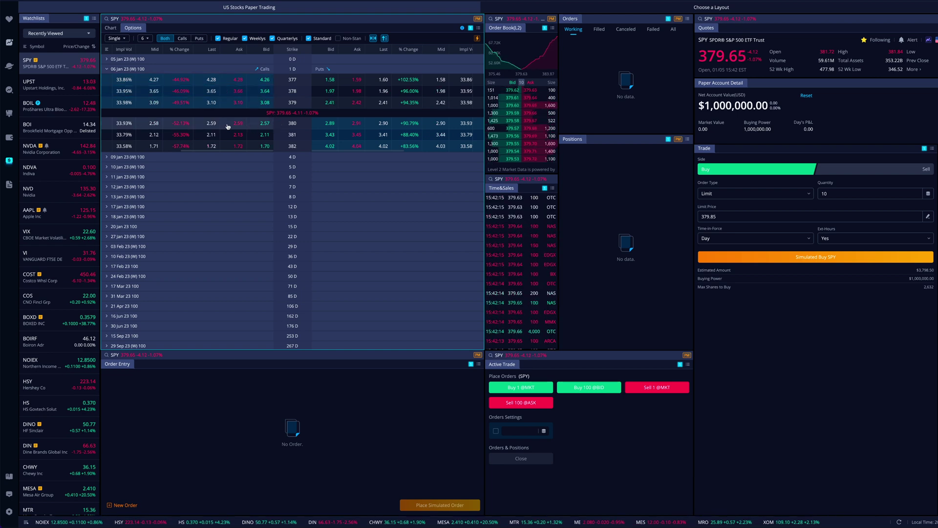
left_click(166, 125)
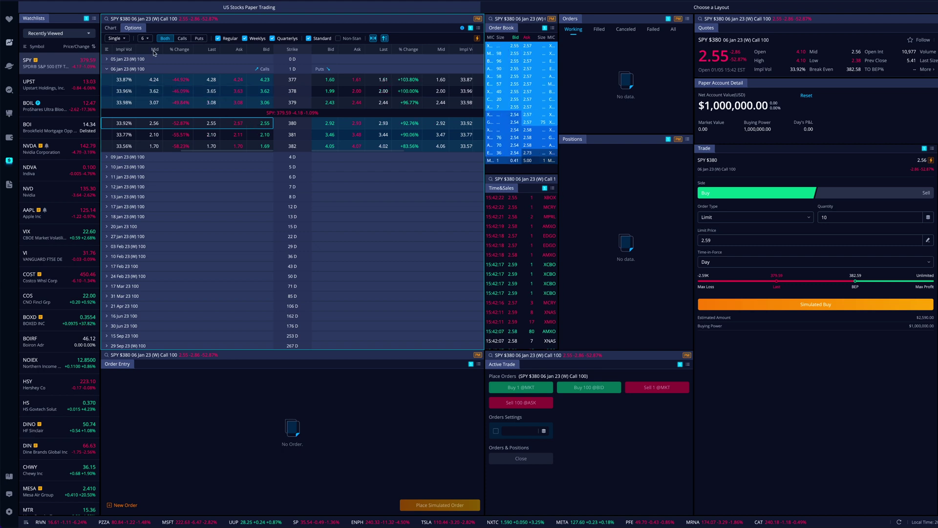
Show the SPY 380 06 Jan 23 call's price chart and focus the Trade panel
left_click(111, 28)
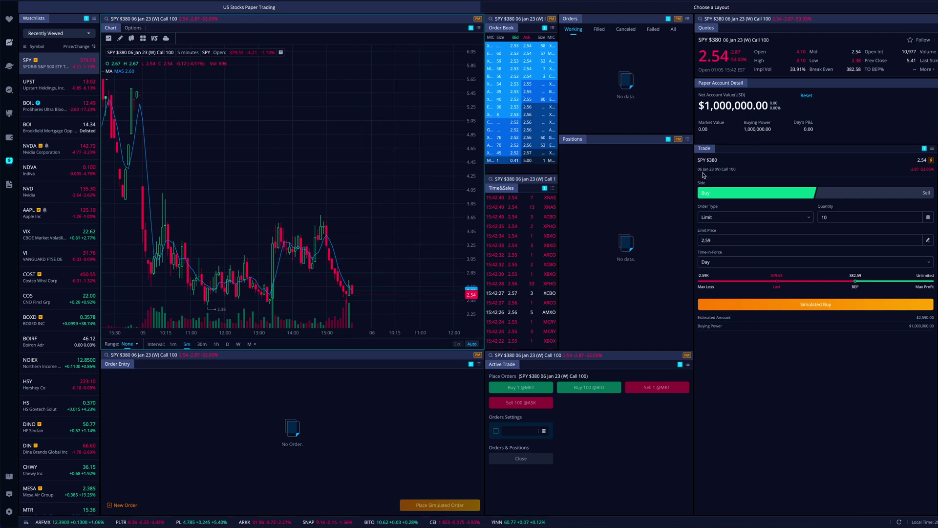
left_click(705, 163)
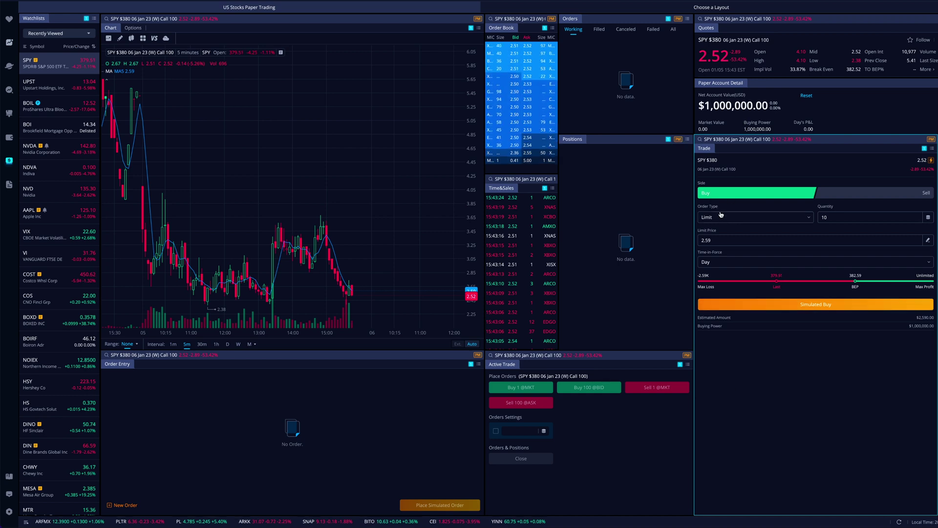
Set the call order to 100 contracts and replace the 2.59 limit price with 2.46
left_click(848, 217)
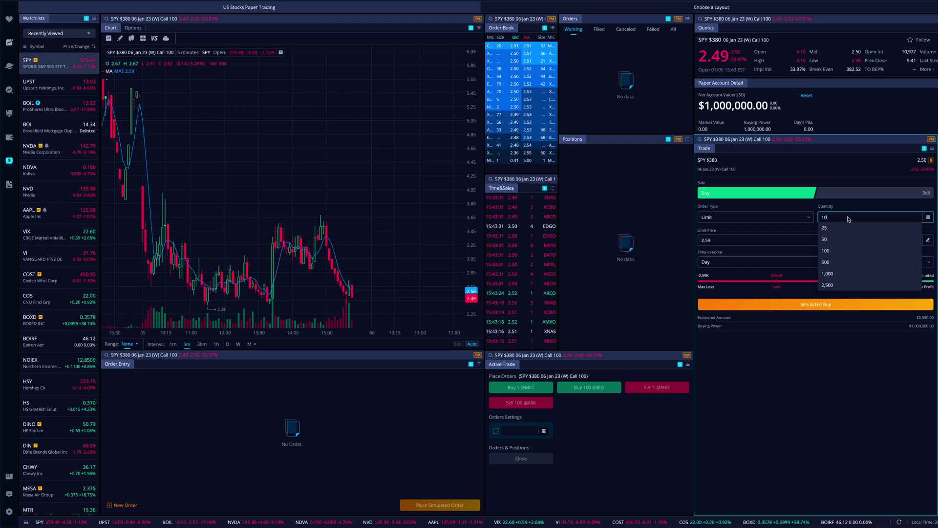
type("0")
key("Return")
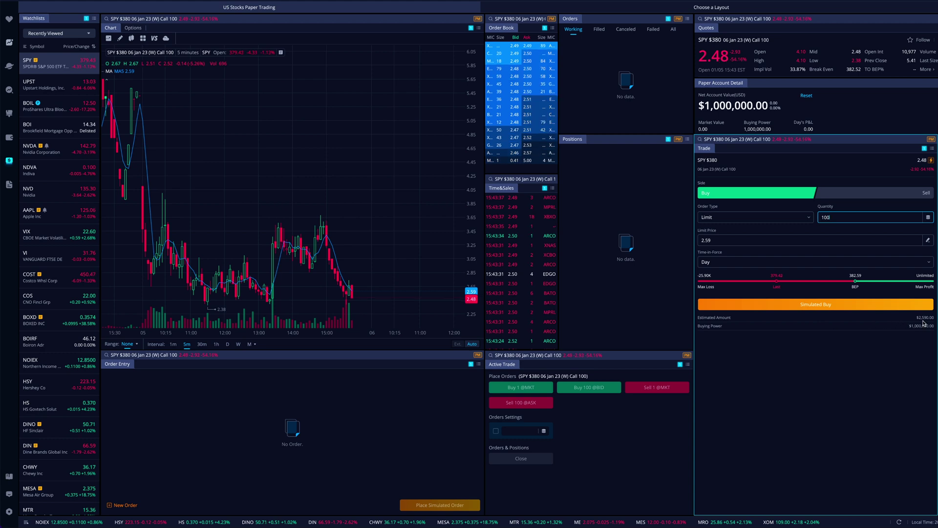
left_click(842, 228)
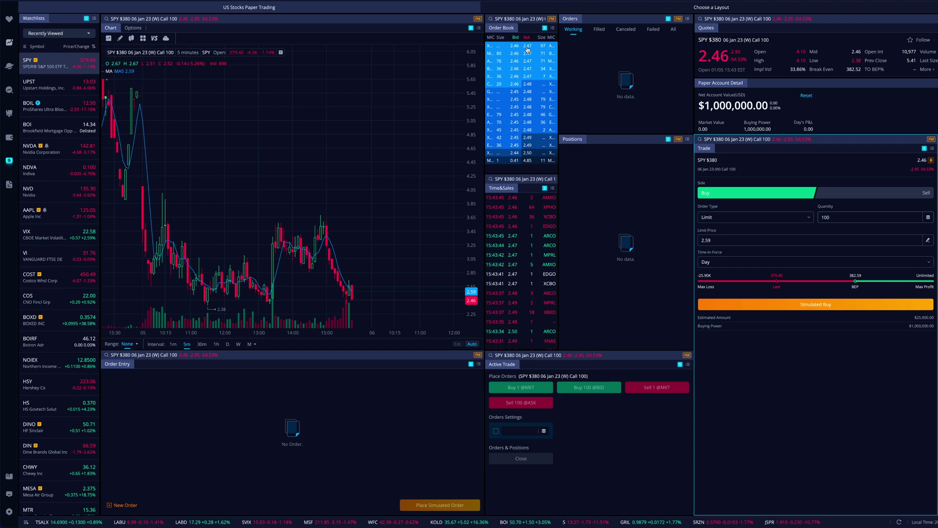
left_click(731, 242)
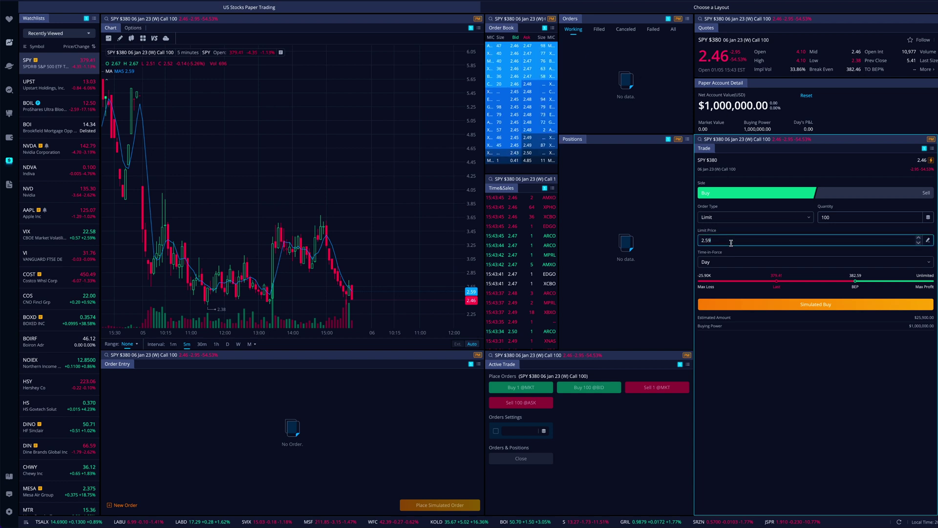
key("BackSpace")
key("BackSpace")
key("BackSpace")
key("BackSpace")
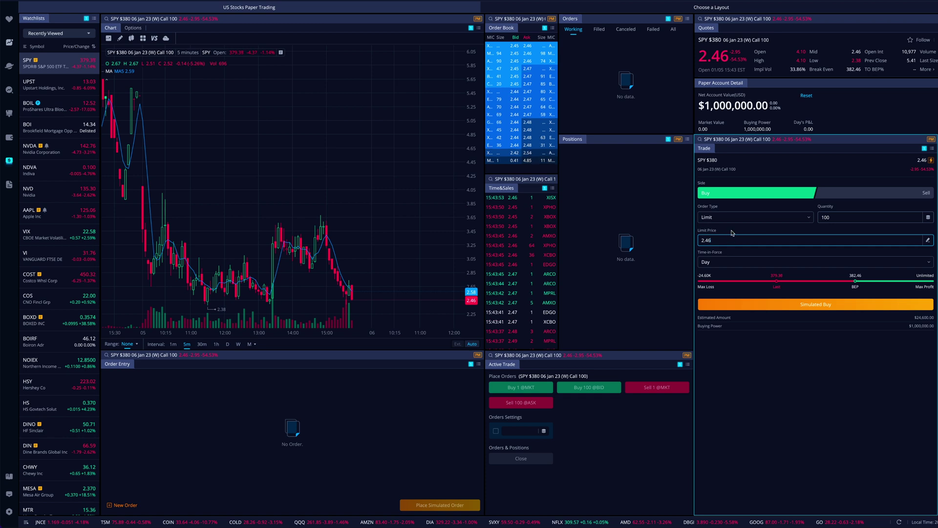
Submit the 100-contract call buy, confirm its 2.44 fill, and return all panels to SPY shares
left_click(754, 305)
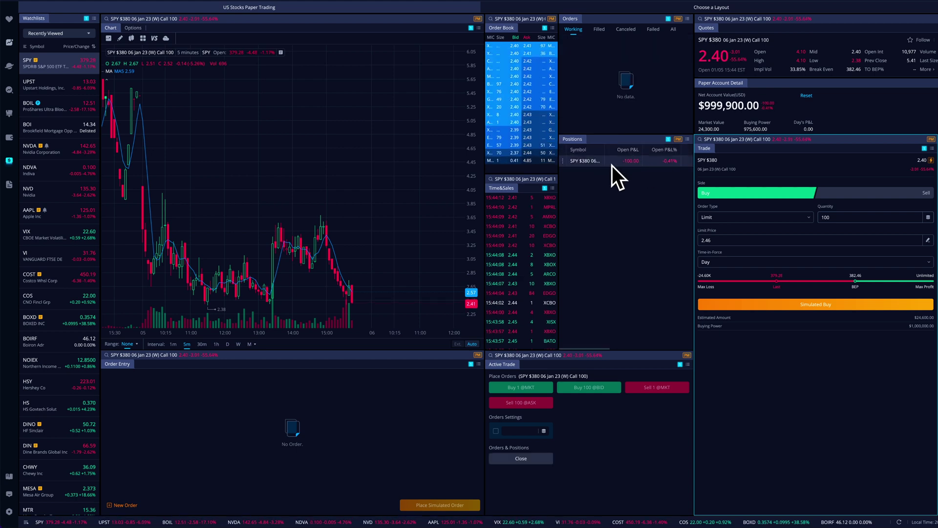
left_click(599, 30)
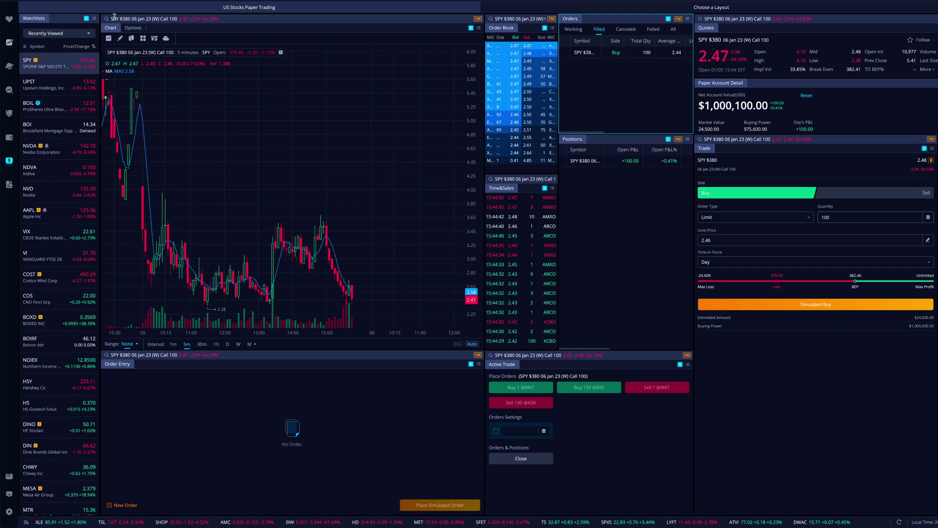
left_click(57, 62)
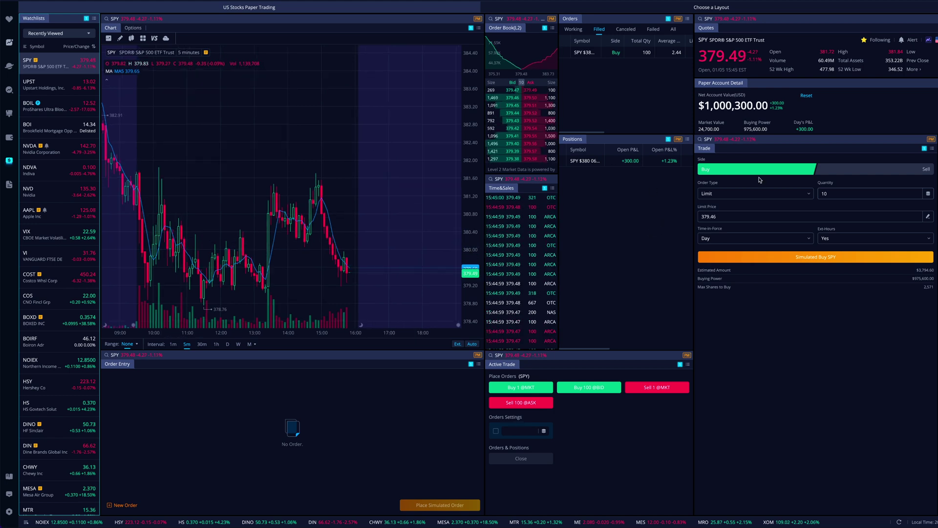
Prepare a 100-share SPY limit sell ticket, then load the SPY $380 call position
left_click(849, 170)
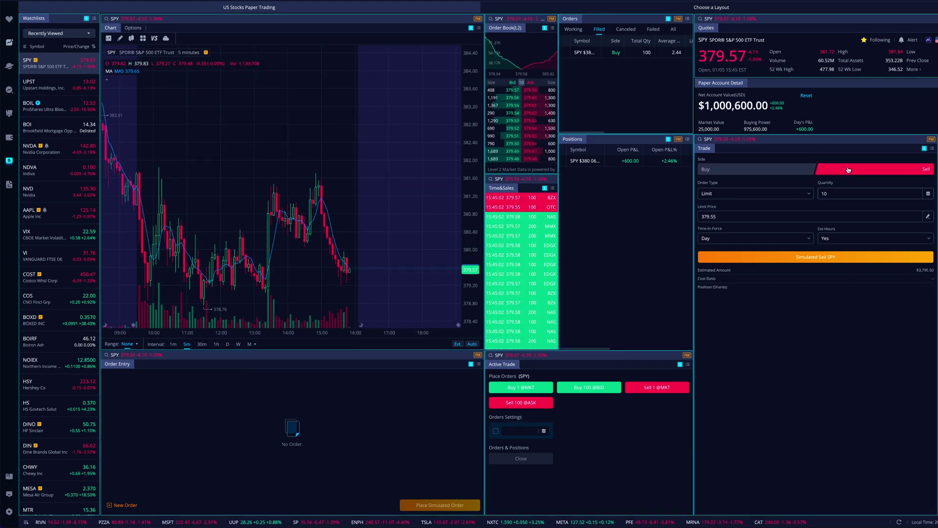
left_click(843, 193)
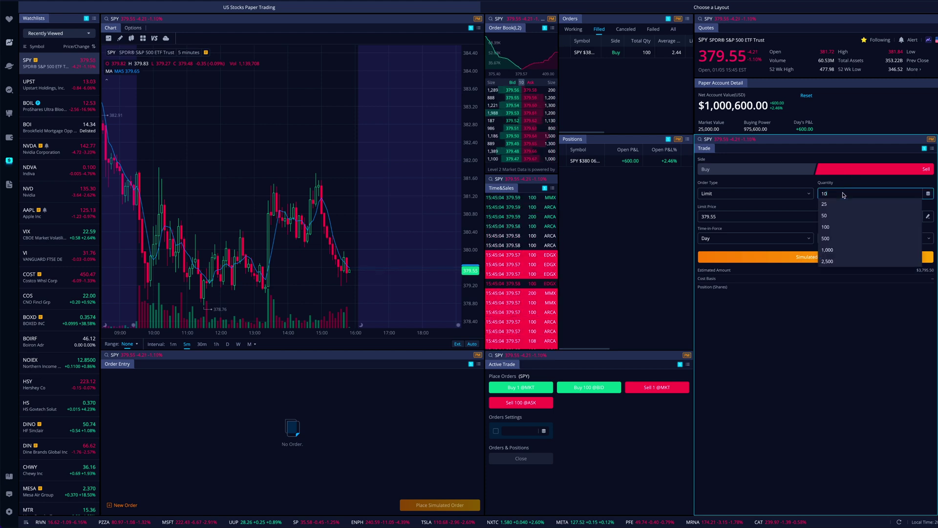
left_click(832, 228)
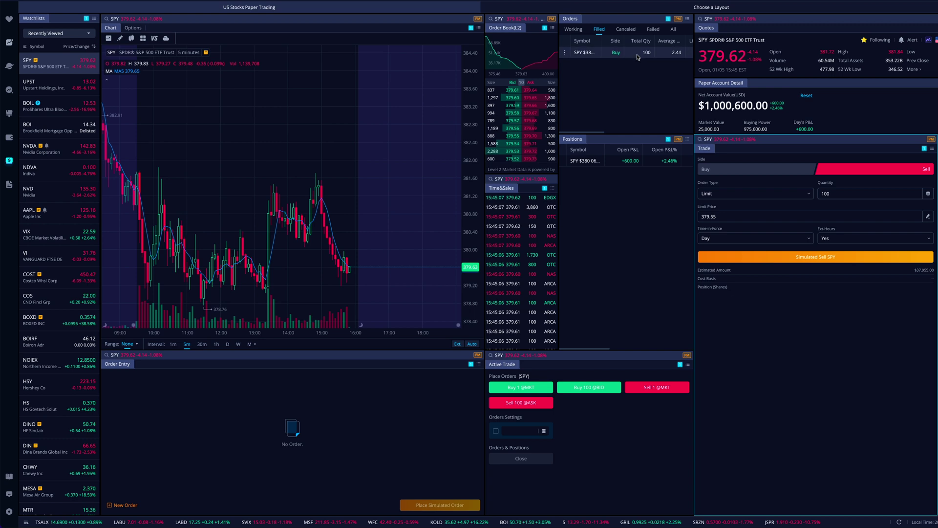
left_click(733, 195)
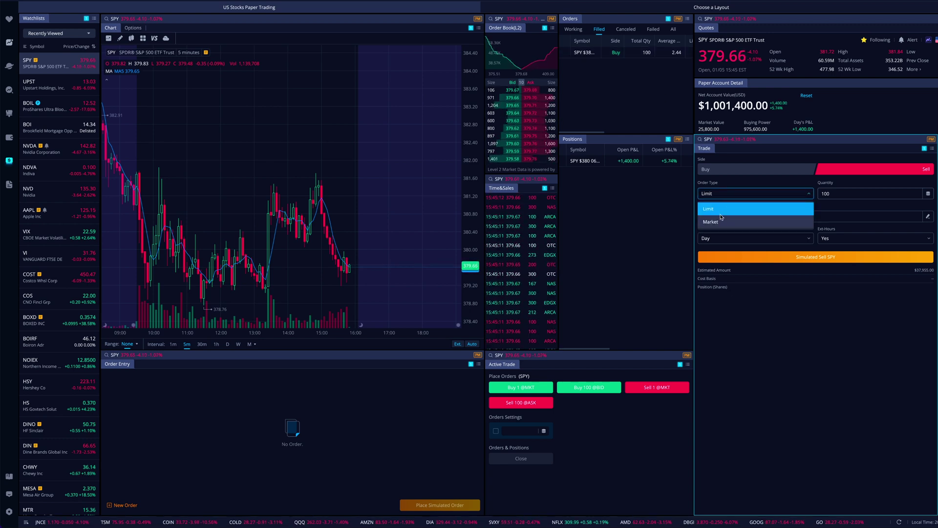
left_click(732, 183)
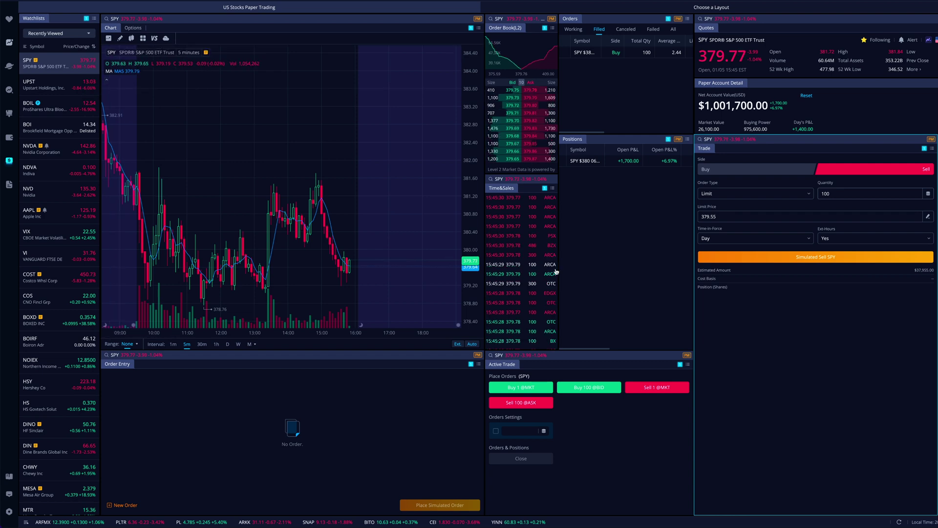
left_click(577, 163)
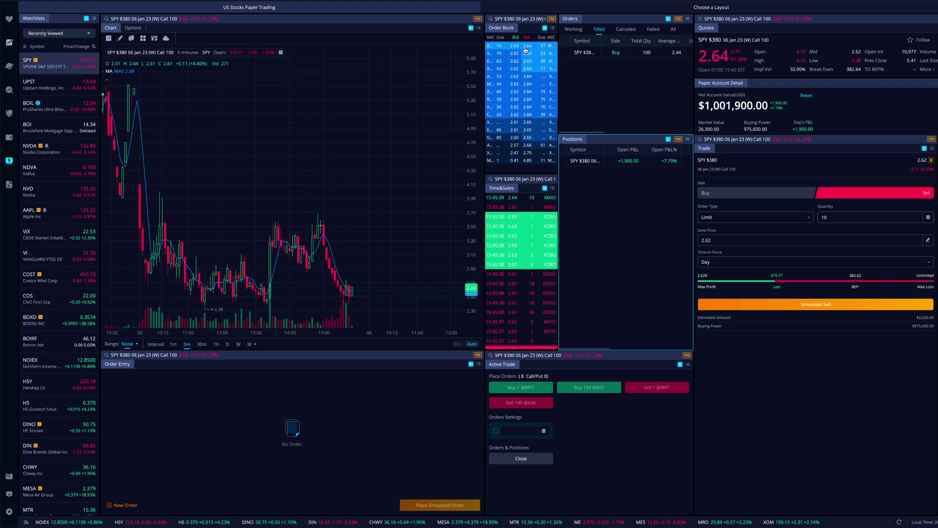
Sell 100 SPY $380 06 Jan 23 calls at a 2.65 limit and list working orders
left_click(839, 217)
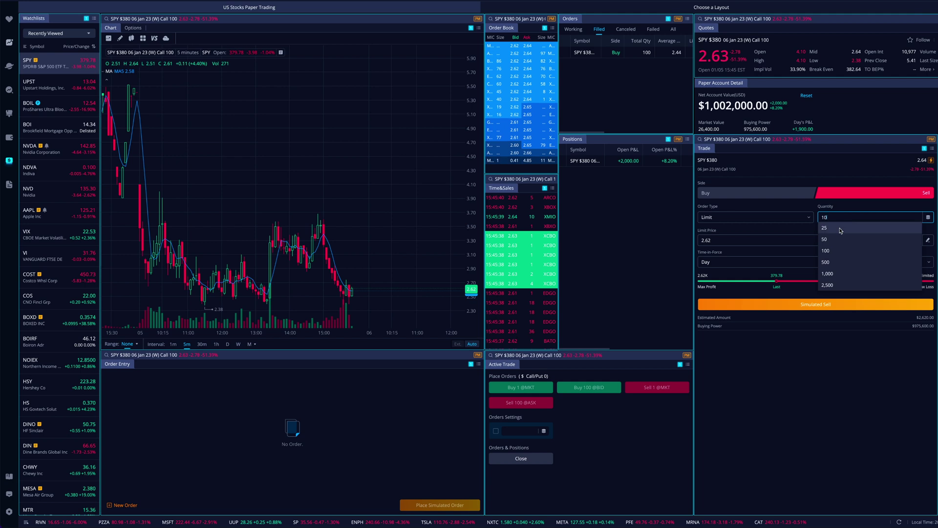
left_click(831, 251)
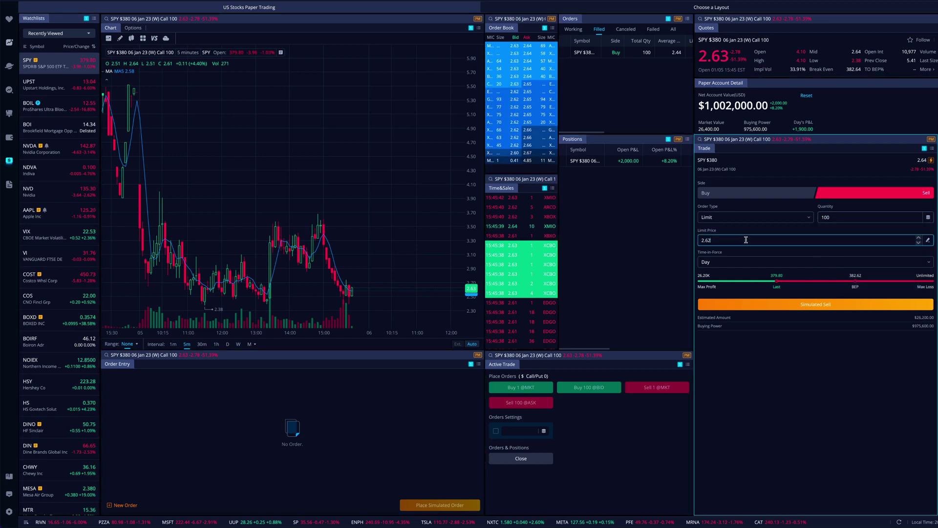
type("5")
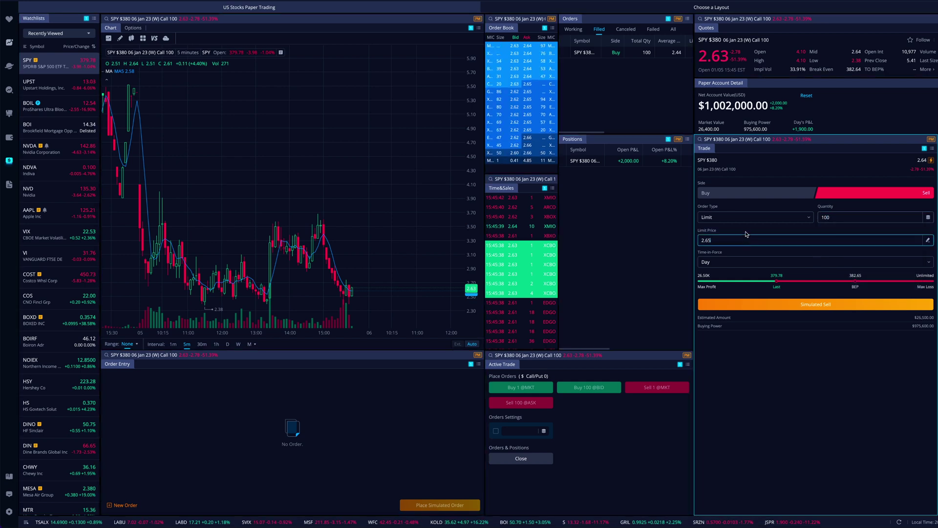
left_click(782, 307)
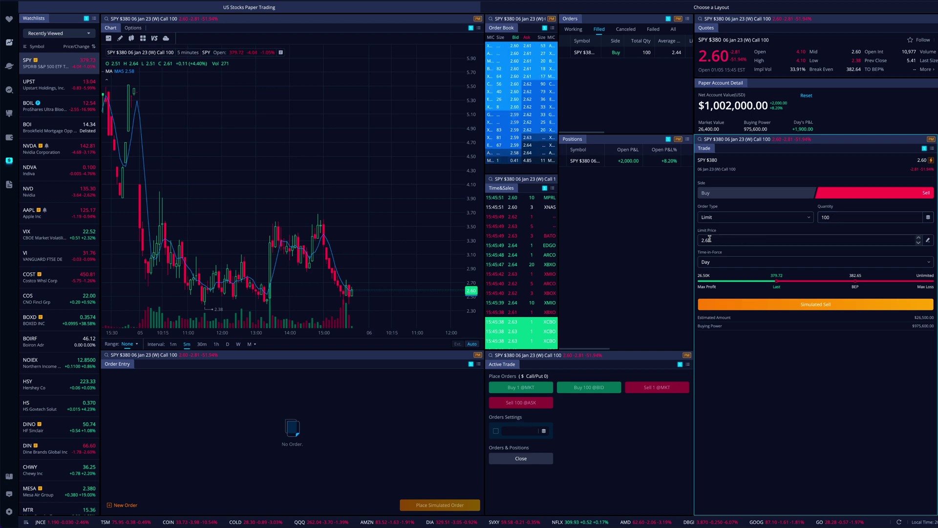
left_click(571, 30)
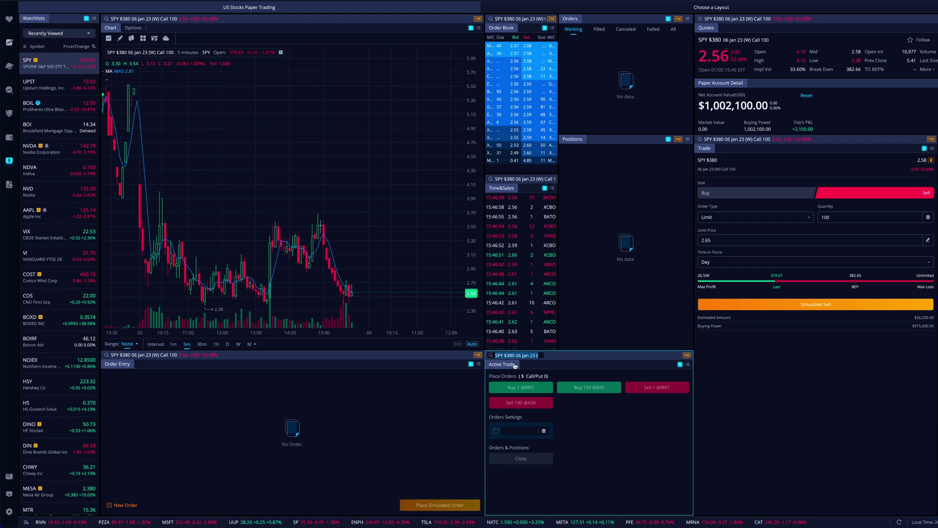
left_click(631, 289)
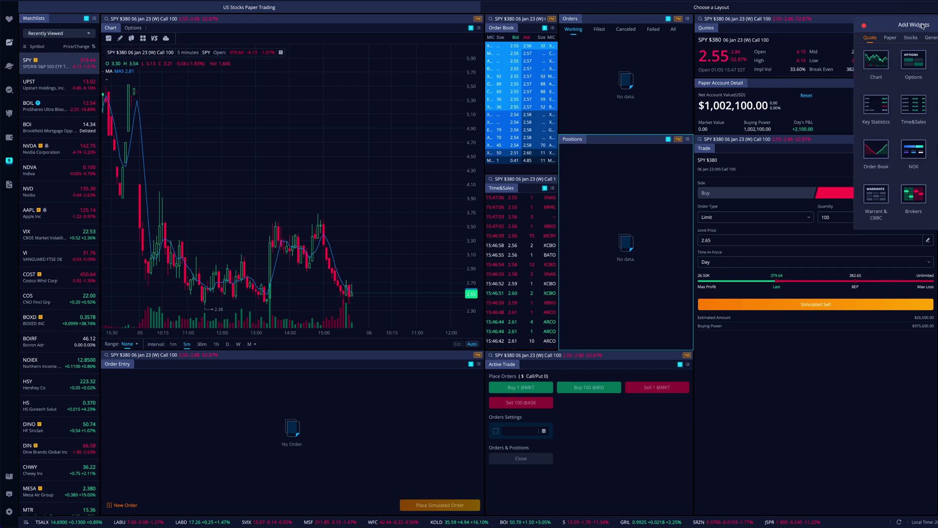
left_click(755, 35)
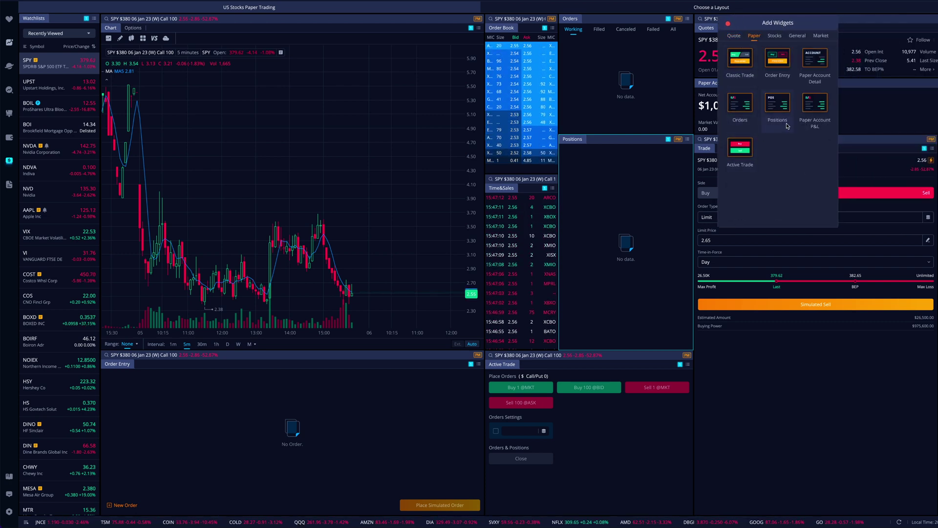
left_click(769, 36)
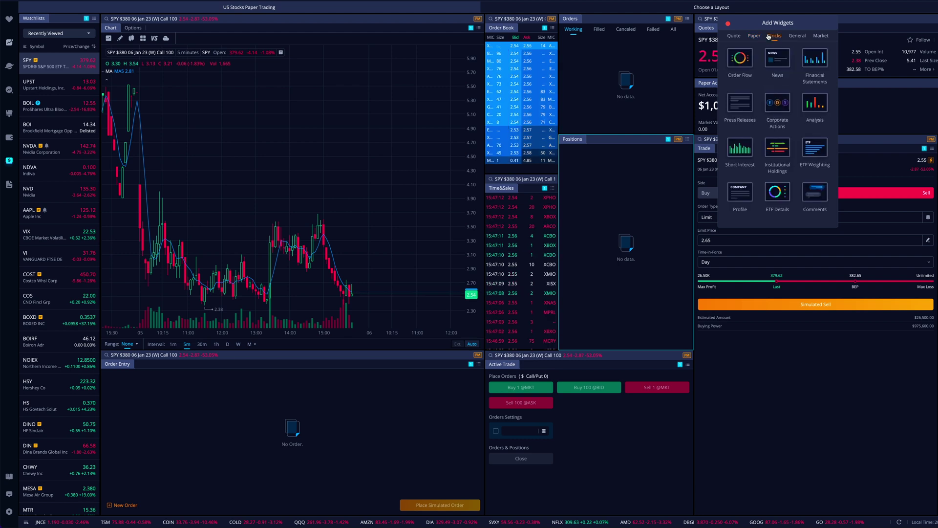
left_click(798, 36)
left_click(822, 36)
left_click(736, 36)
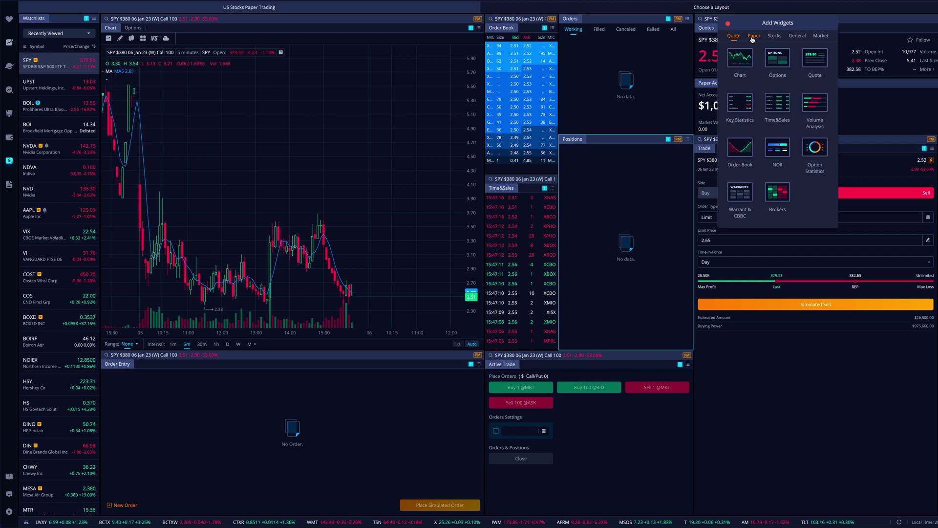
left_click(753, 37)
left_click(734, 36)
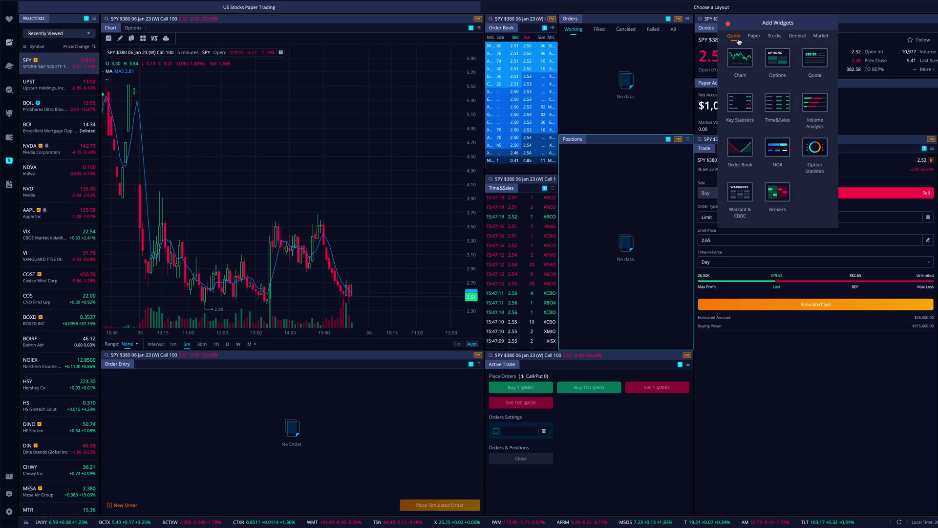
left_click(756, 37)
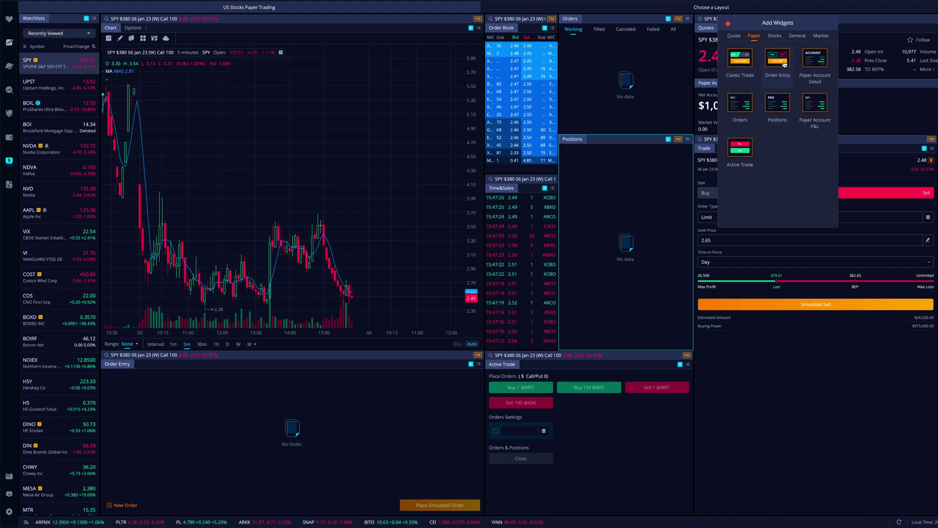
left_click(729, 24)
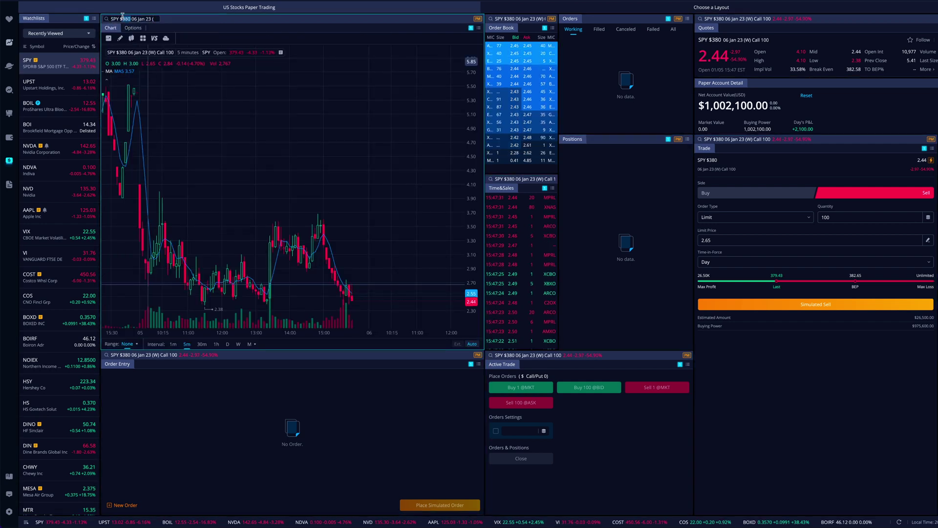
Load SPY by typing 'sp' in the symbol box and buy 1 share at market in Active Trade
left_click(123, 19)
type("spy")
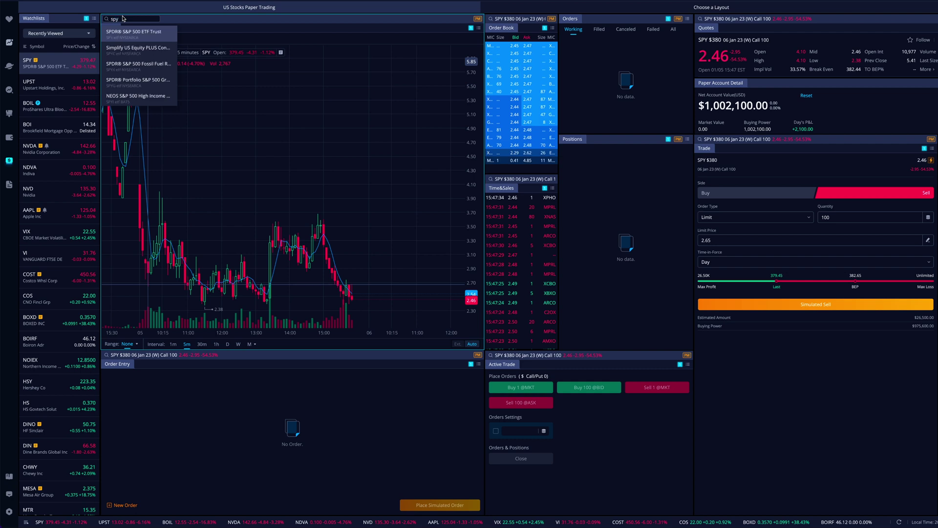
key("Return")
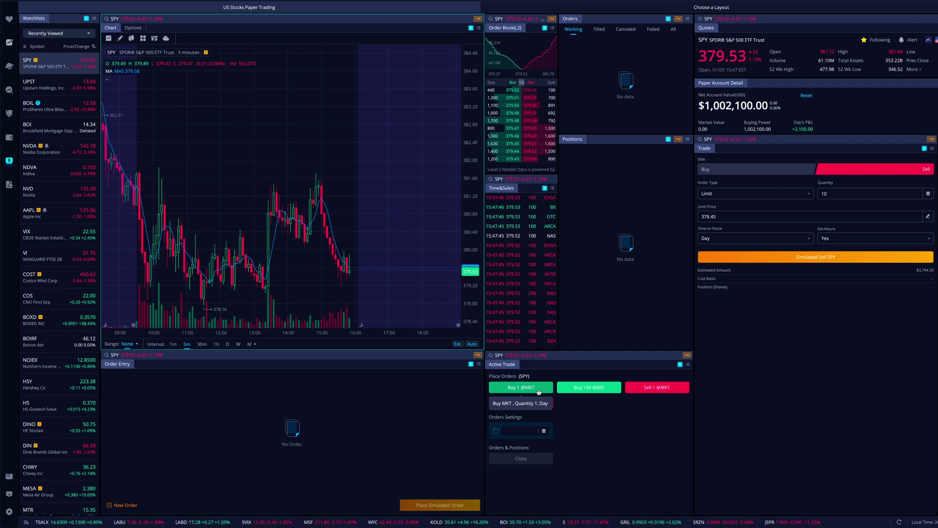
left_click(522, 388)
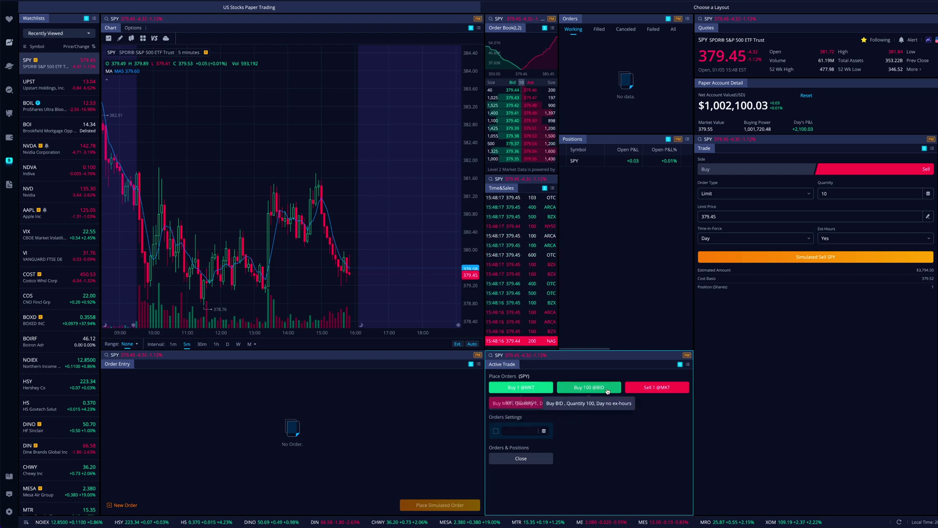
Sell the single SPY share at market and review the filled orders list
left_click(658, 388)
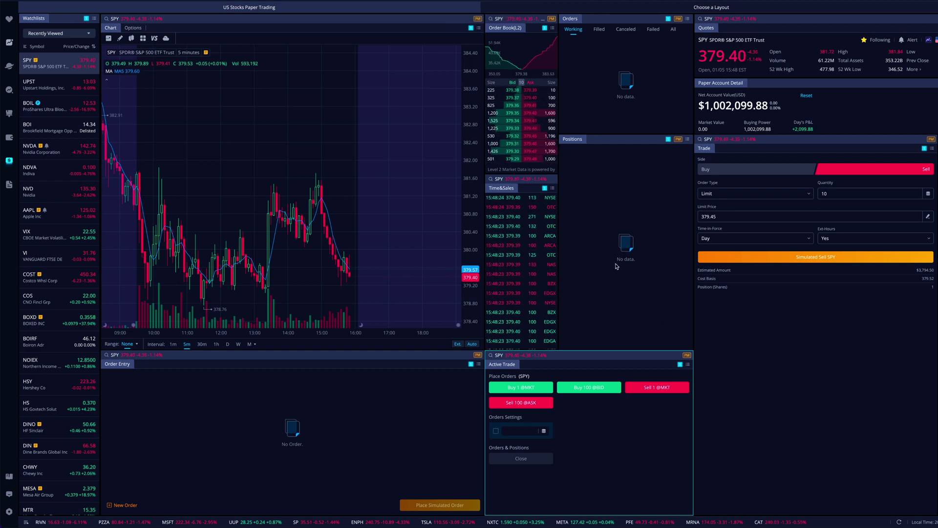
left_click(601, 30)
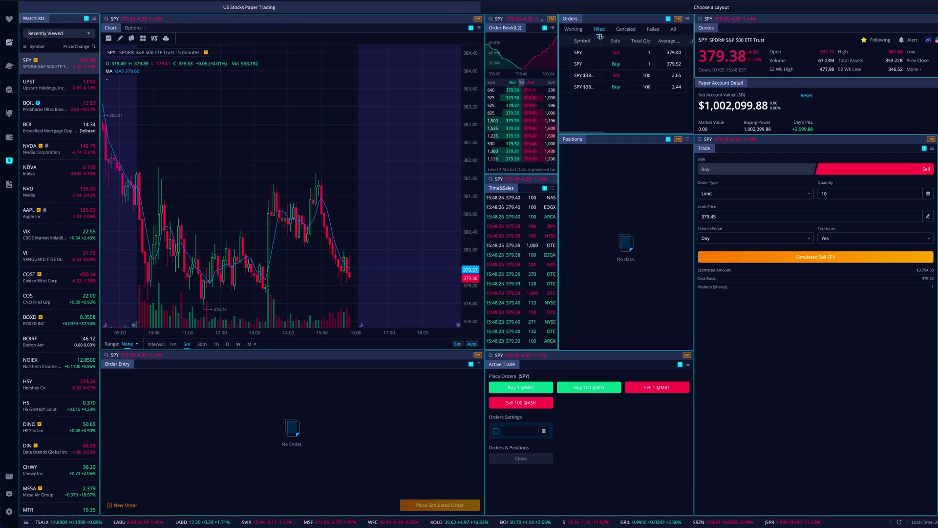